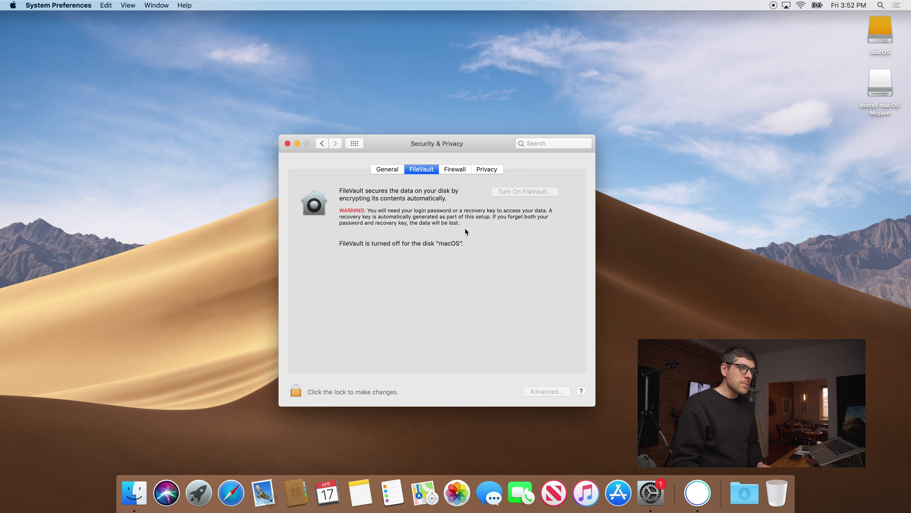
# Unlock the Security & Privacy preferences for changes with the account password.
pyautogui.click(297, 386)
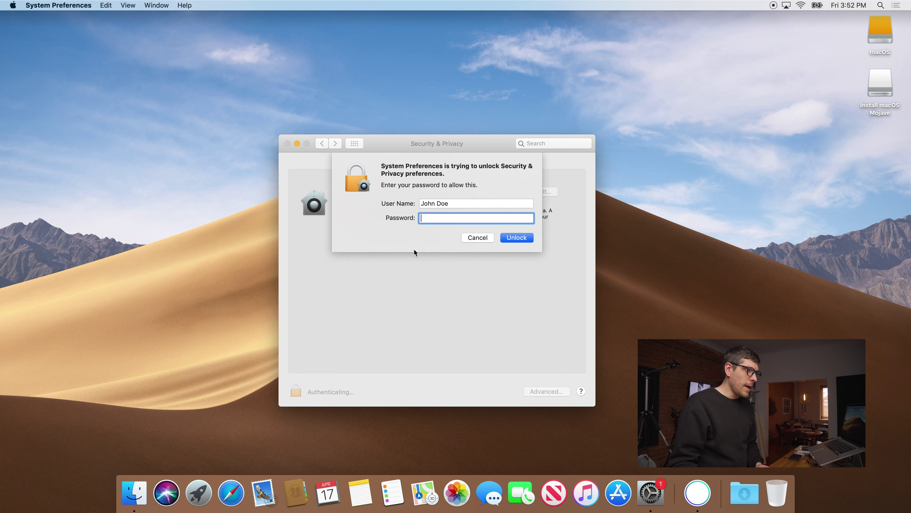
pyautogui.write('******')
pyautogui.press('Return')
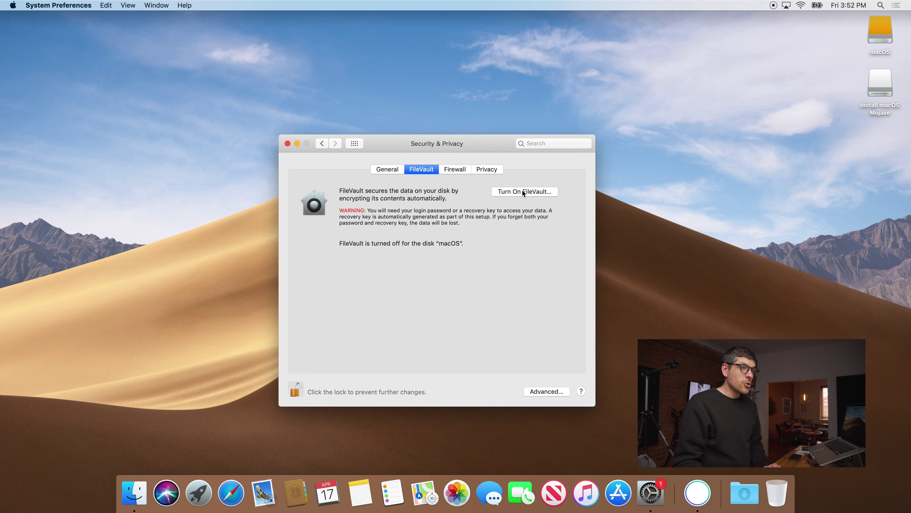
# Turn on FileVault disk encryption, choosing to create a recovery key and not use the iCloud account.
pyautogui.click(524, 192)
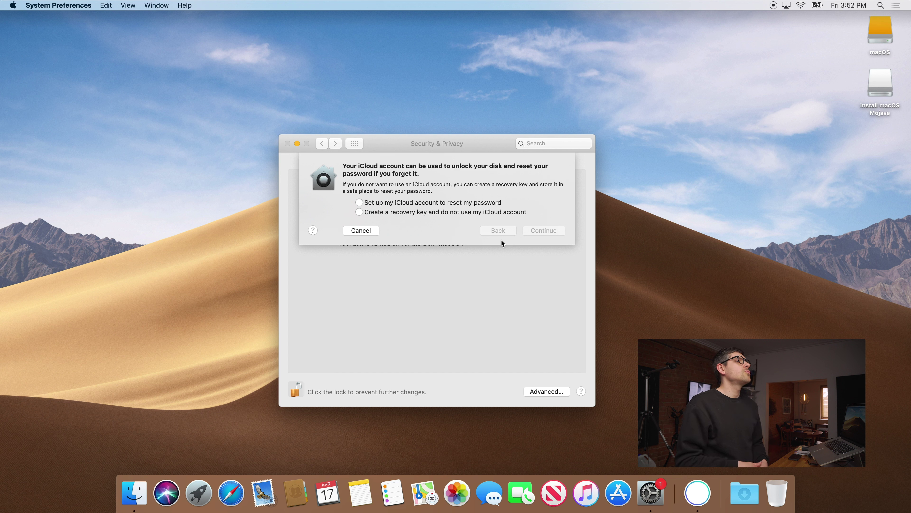
pyautogui.click(398, 212)
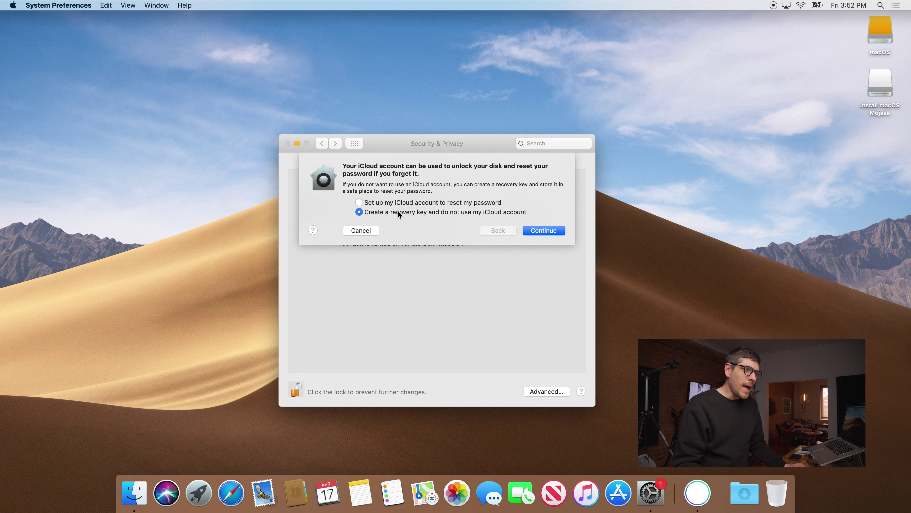
pyautogui.click(537, 231)
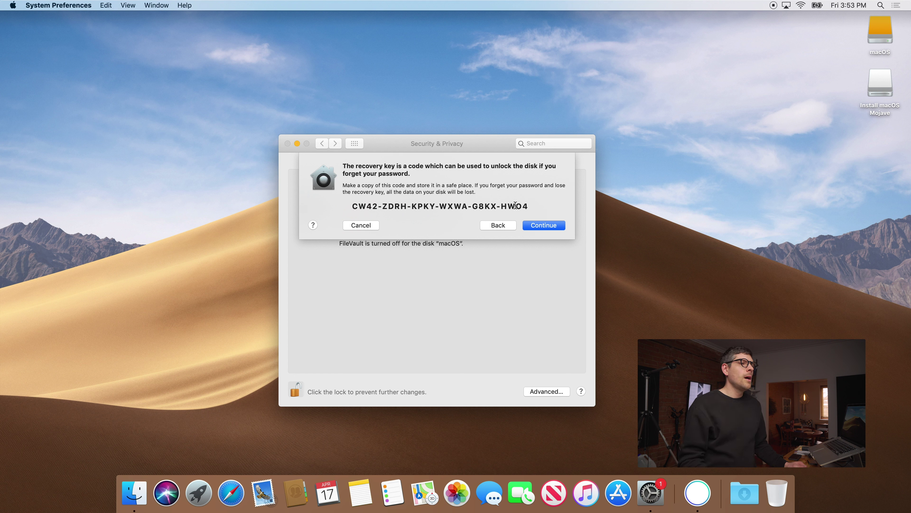
pyautogui.click(544, 225)
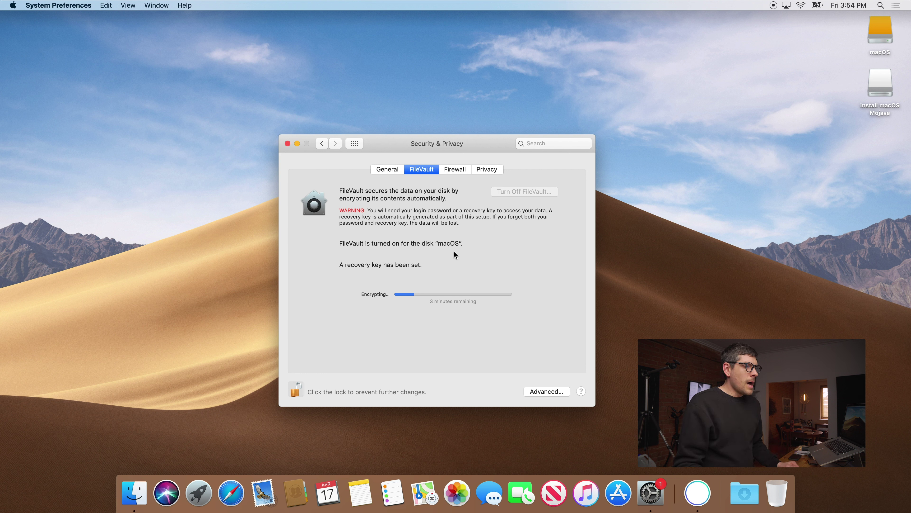
# Turn on the firewall with stealth mode enabled and automatic incoming connections for downloaded signed software disabled.
pyautogui.click(455, 169)
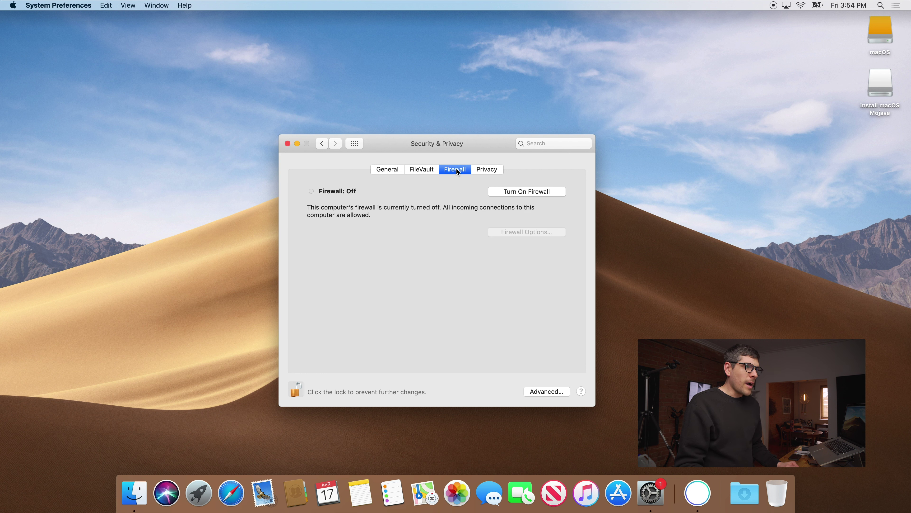
pyautogui.click(521, 192)
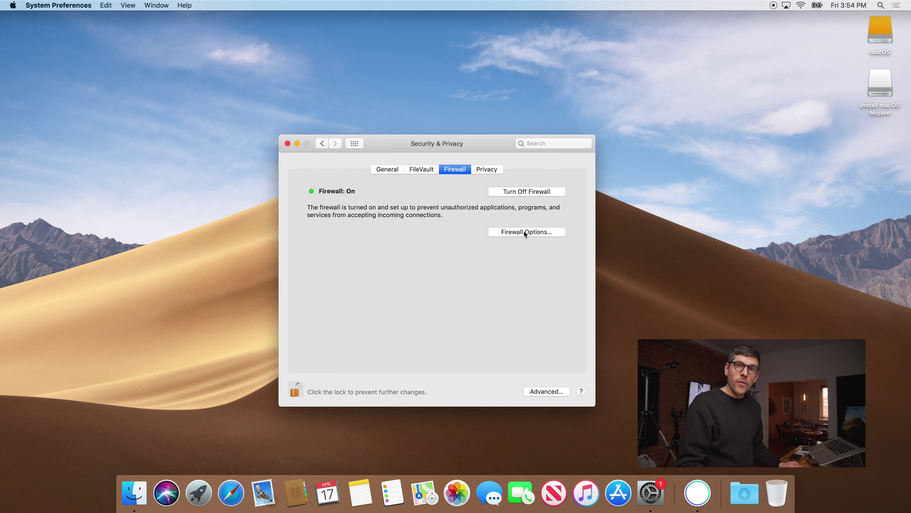
pyautogui.click(524, 232)
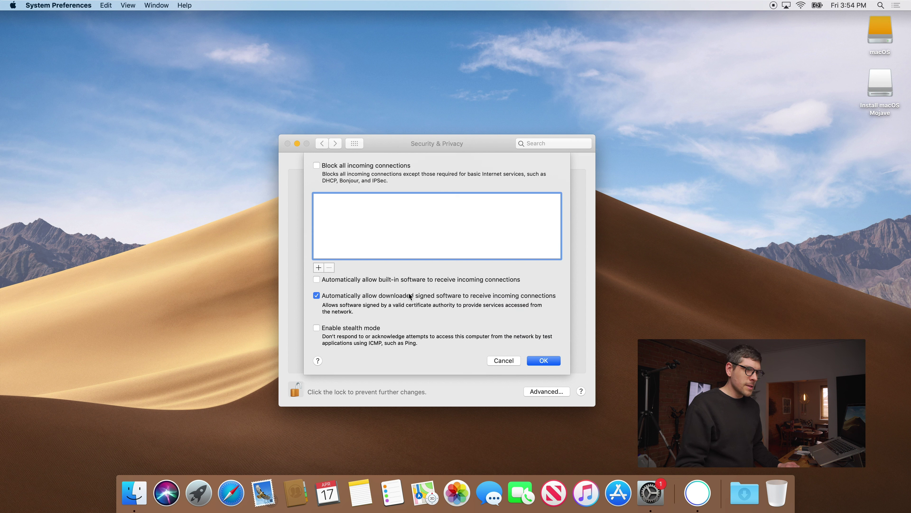
pyautogui.click(387, 298)
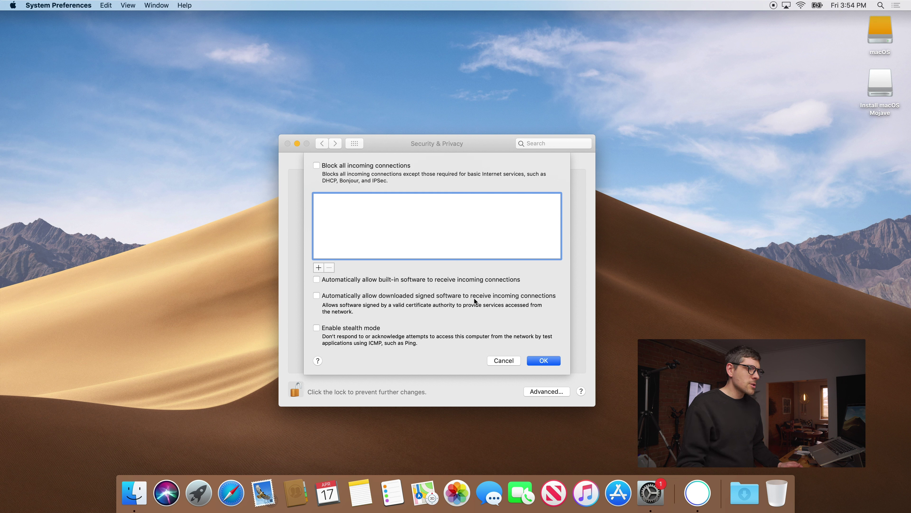
pyautogui.click(347, 328)
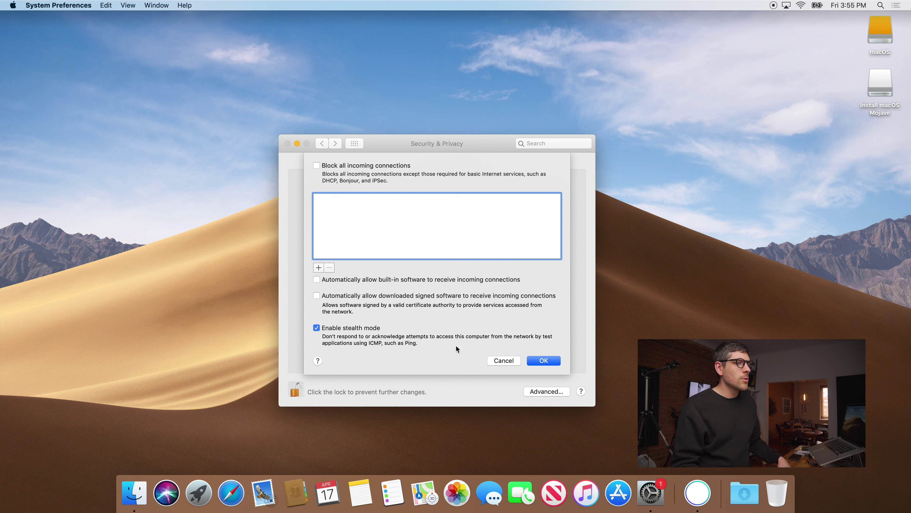
pyautogui.click(544, 361)
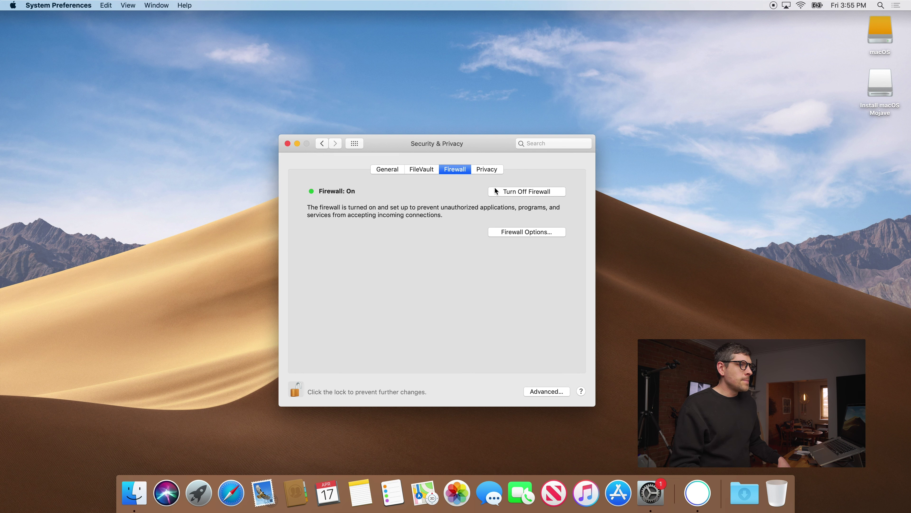
# Examine the privacy settings for Location Services and Analytics.
pyautogui.click(490, 170)
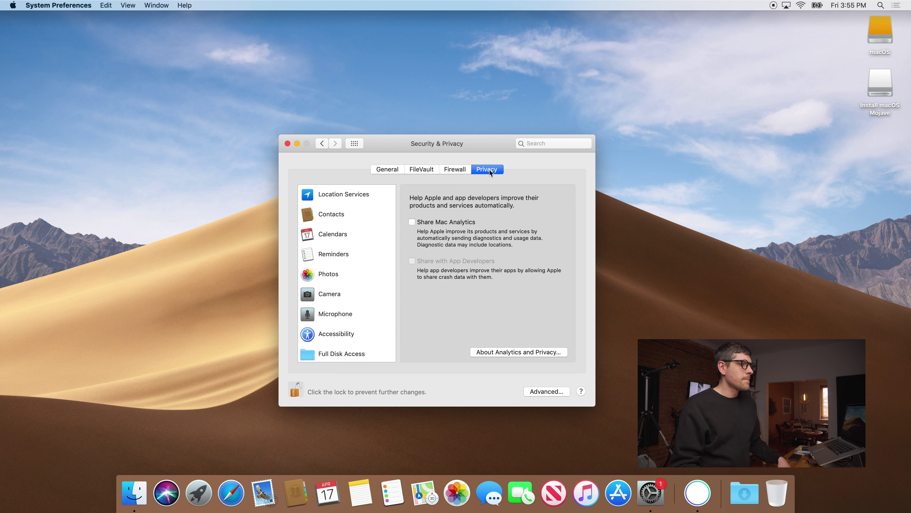
pyautogui.click(359, 194)
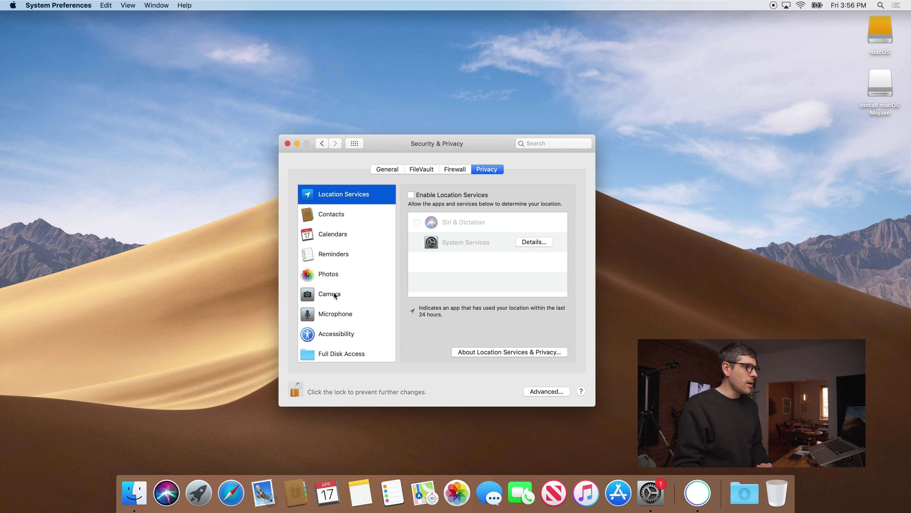
pyautogui.scroll(-4, 330, 294)
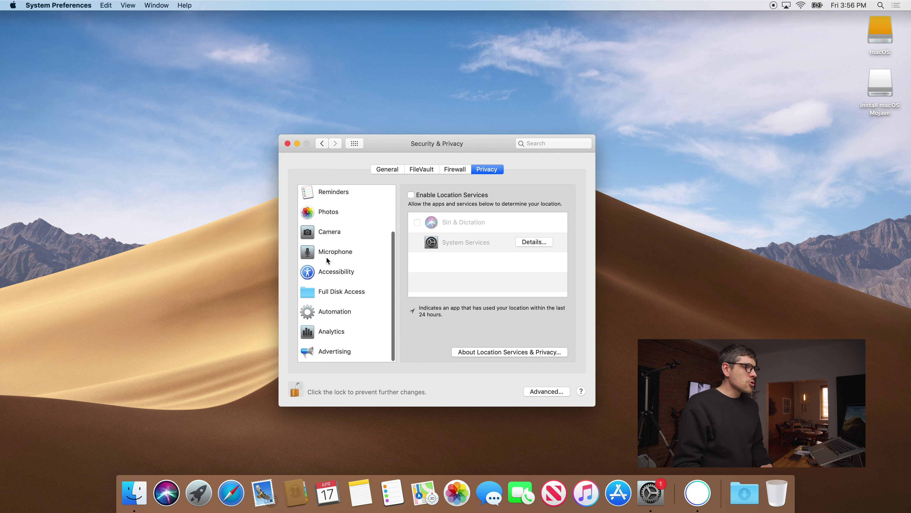
pyautogui.click(336, 332)
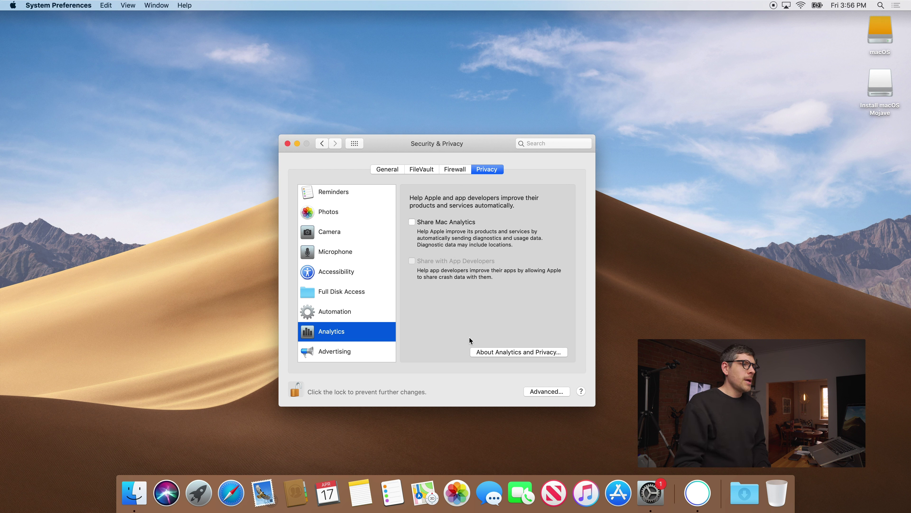
# Enable Limit Ad Tracking in the Advertising privacy settings and reset the advertising identifier.
pyautogui.click(345, 350)
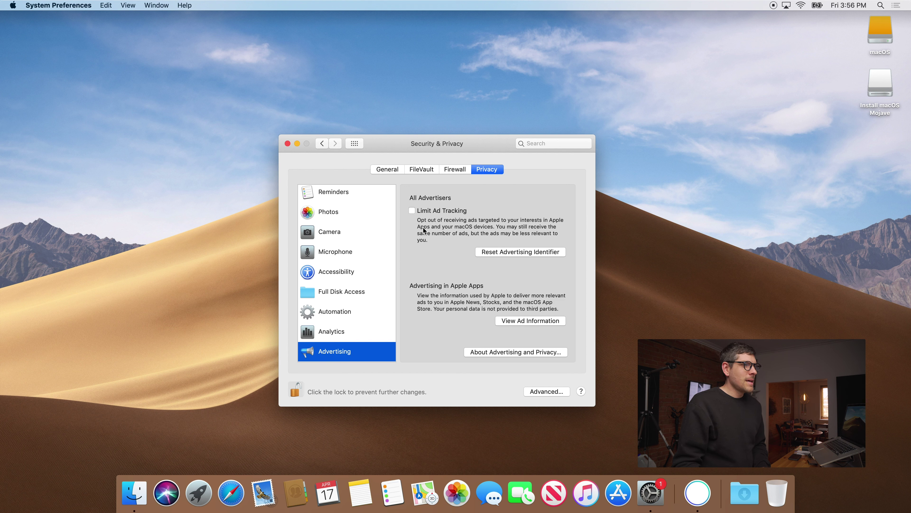
pyautogui.click(429, 212)
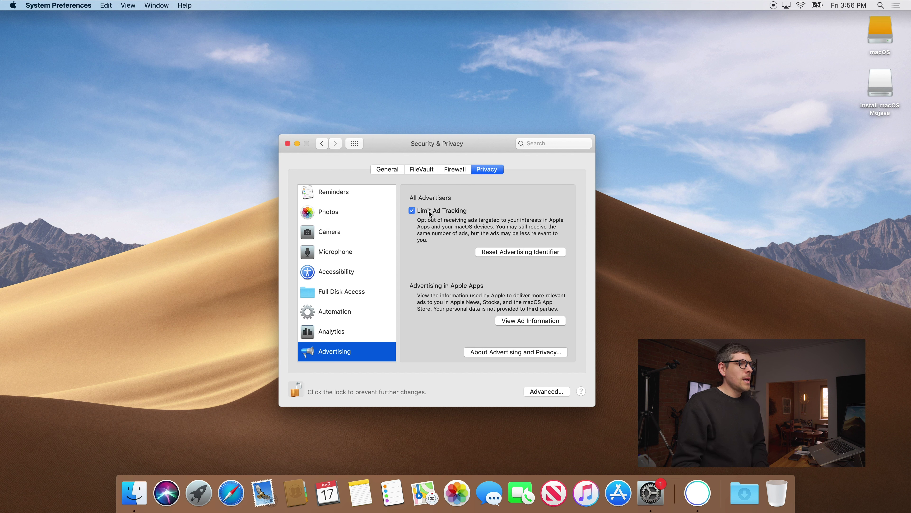
pyautogui.click(511, 251)
pyautogui.click(497, 201)
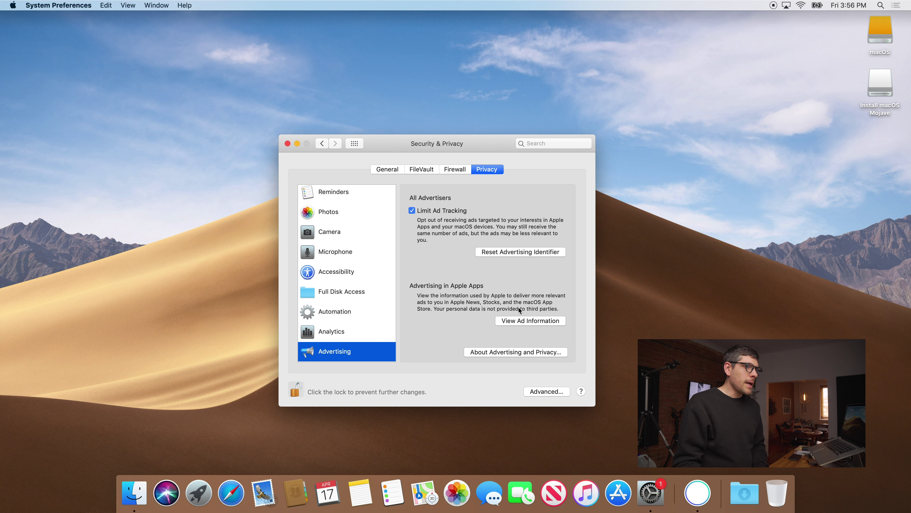
# Examine the advanced security options for inactivity logout and the administrator password requirement, leaving both disabled.
pyautogui.click(547, 391)
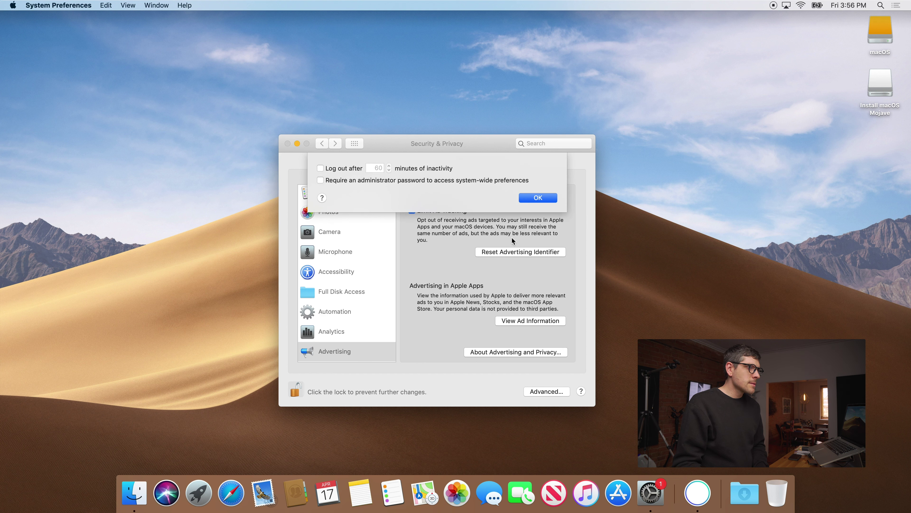
pyautogui.click(537, 198)
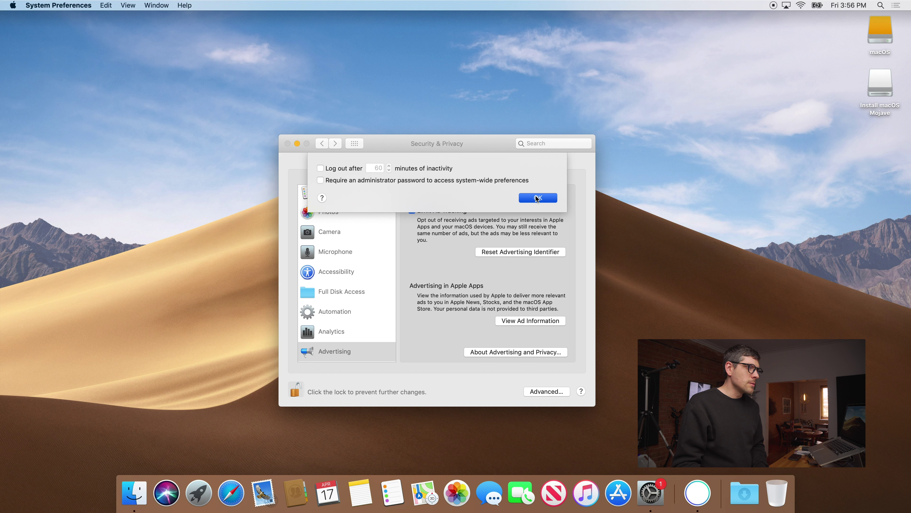
pyautogui.click(369, 181)
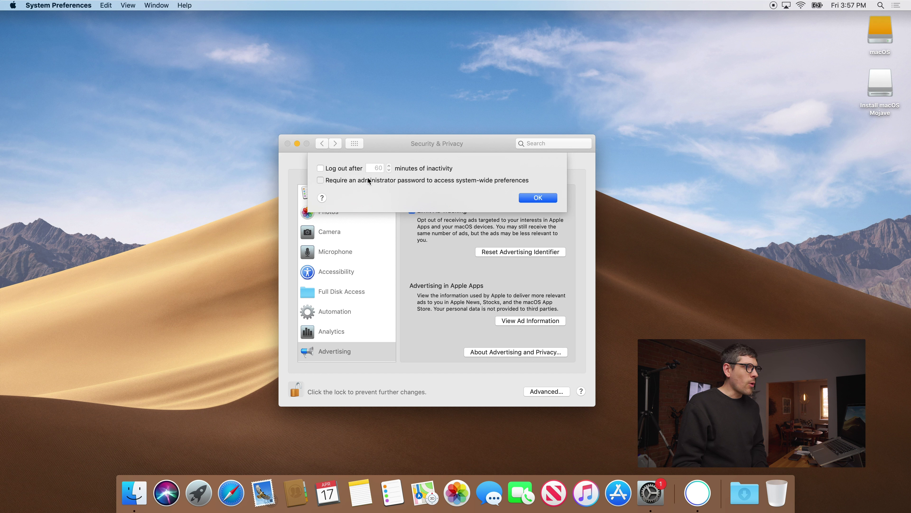
pyautogui.click(538, 198)
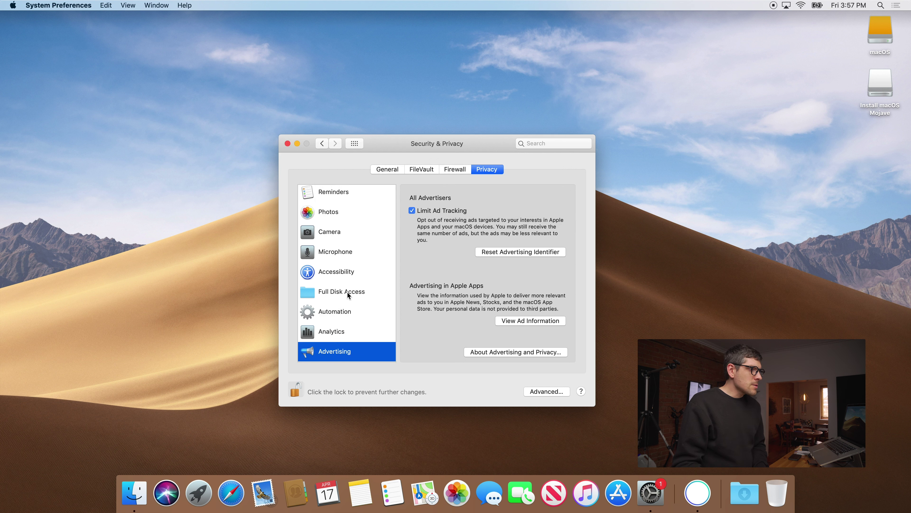
pyautogui.scroll(5, 347, 291)
# Examine the Notifications preferences, including Do Not Disturb and the alert settings for Books, Messages and Mail.
pyautogui.click(355, 143)
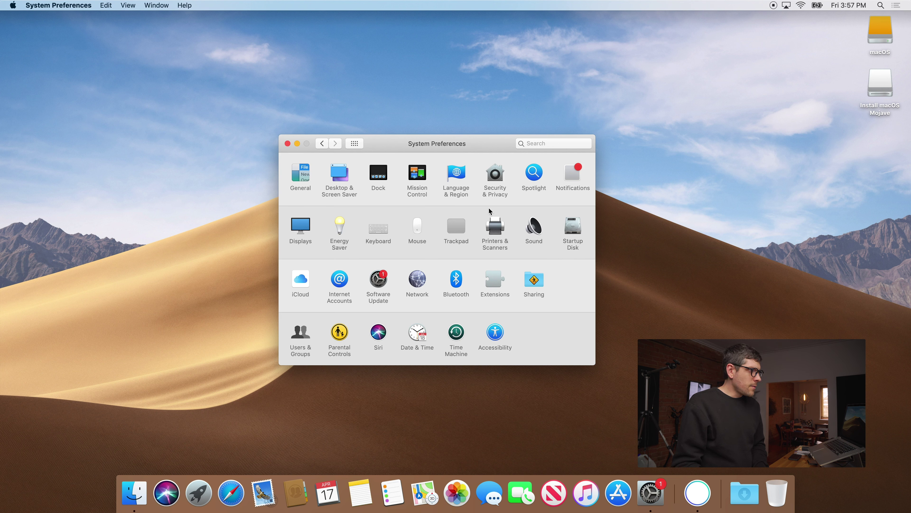
pyautogui.click(573, 174)
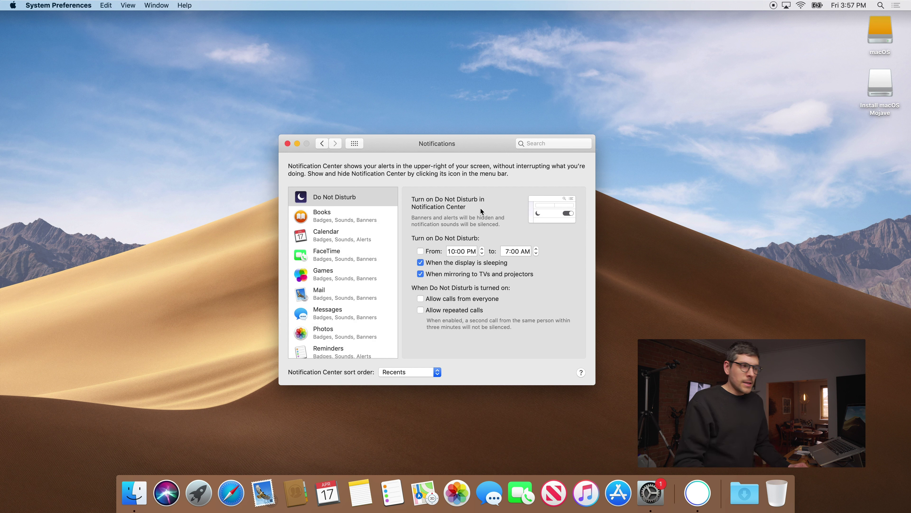
pyautogui.click(342, 216)
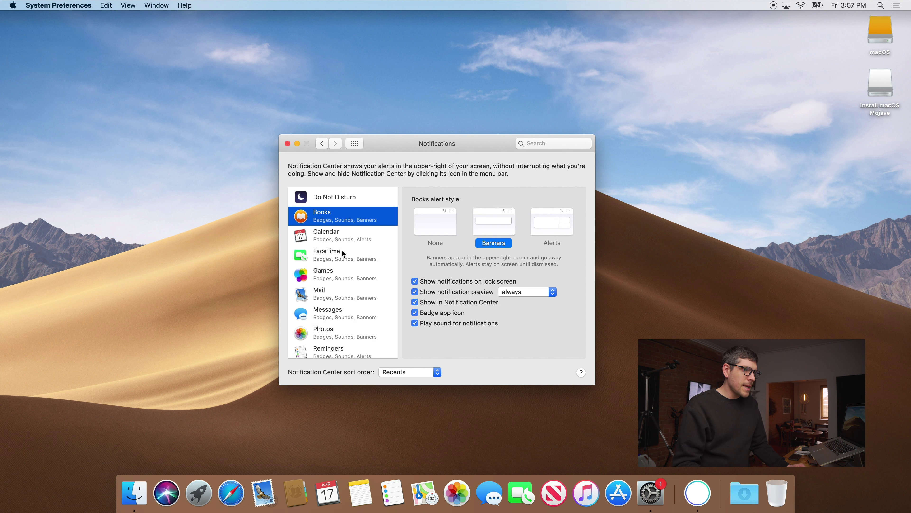
pyautogui.press('Up')
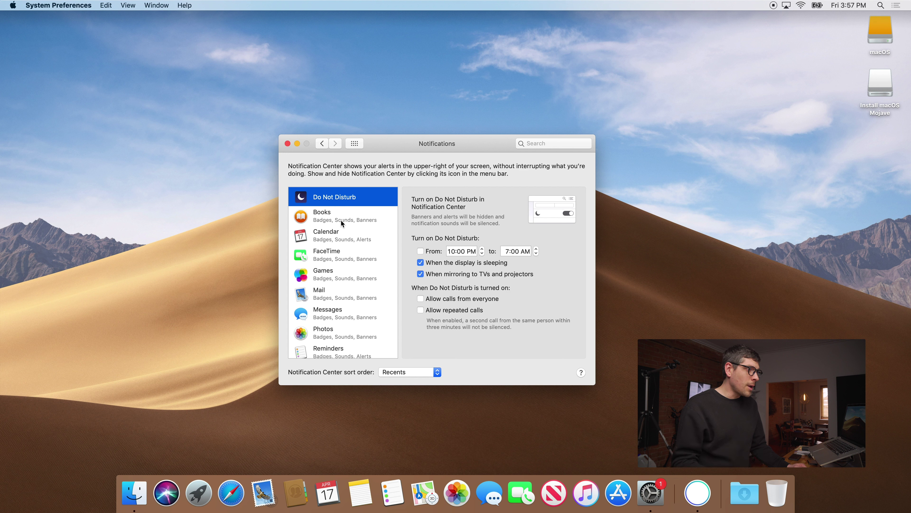
pyautogui.scroll(-2, 342, 305)
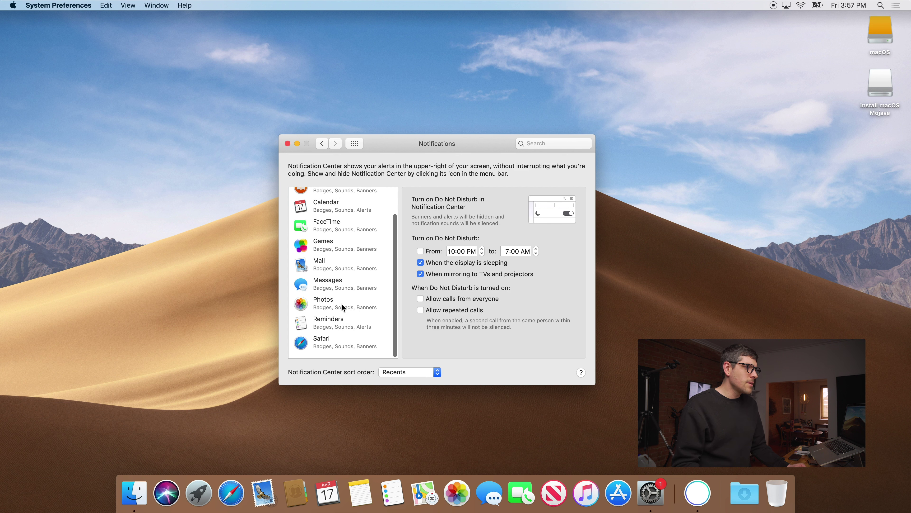
pyautogui.click(339, 289)
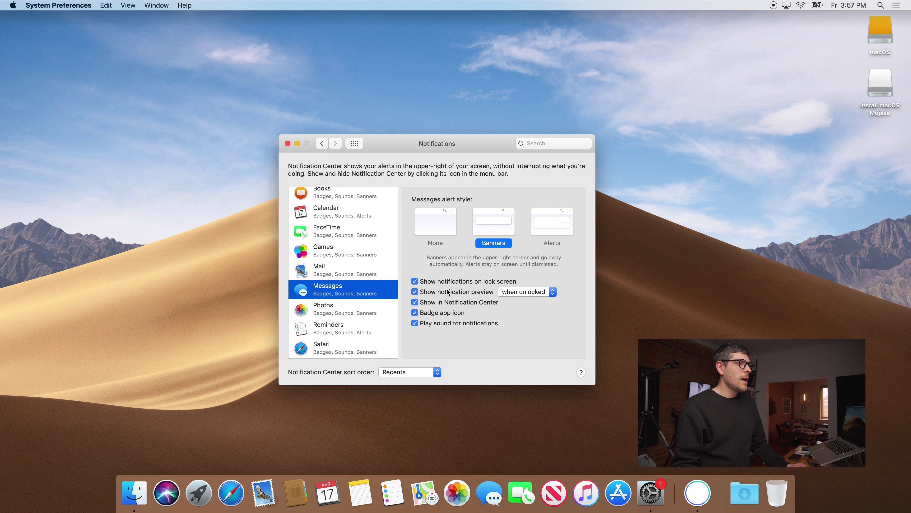
pyautogui.click(363, 273)
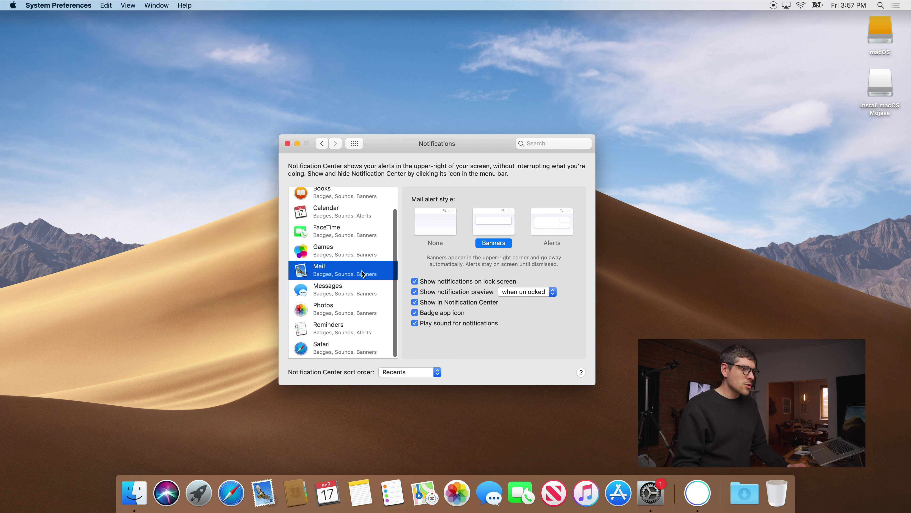
pyautogui.scroll(3, 360, 287)
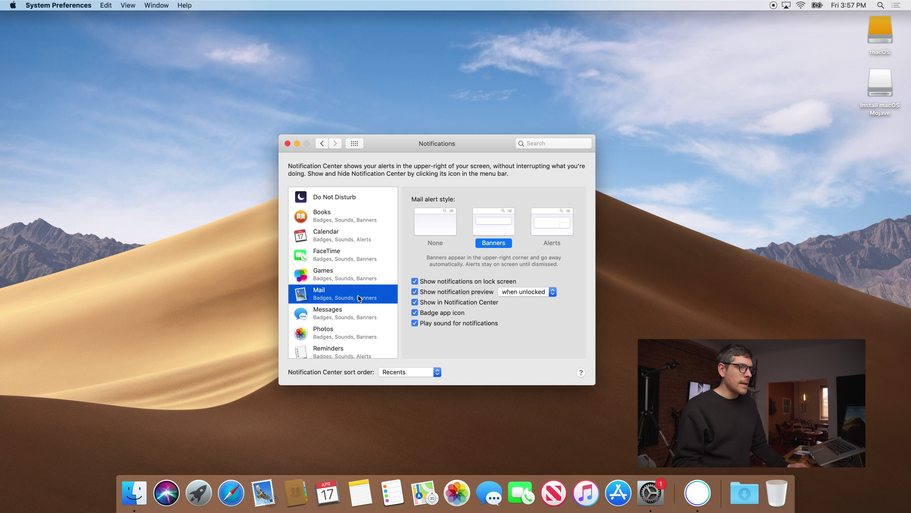
pyautogui.scroll(-3, 360, 297)
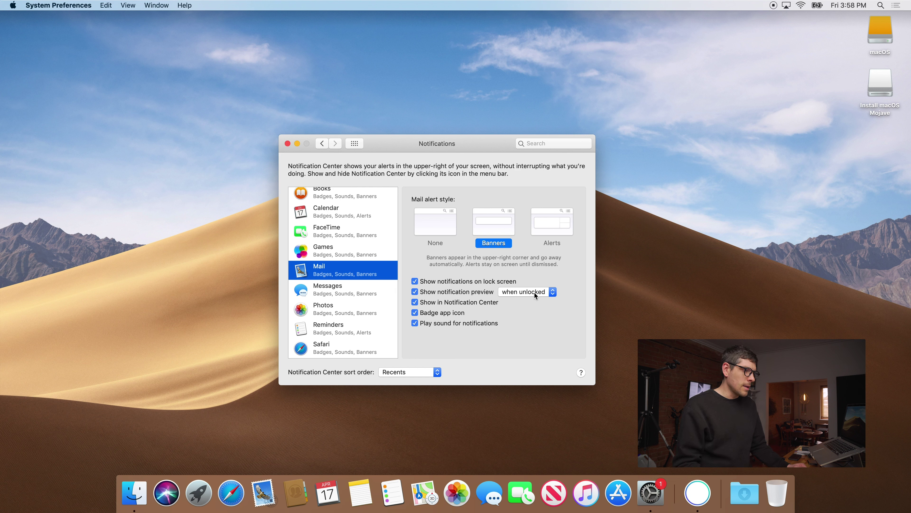
# Examine the Energy Saver preferences for the power adapter.
pyautogui.click(354, 143)
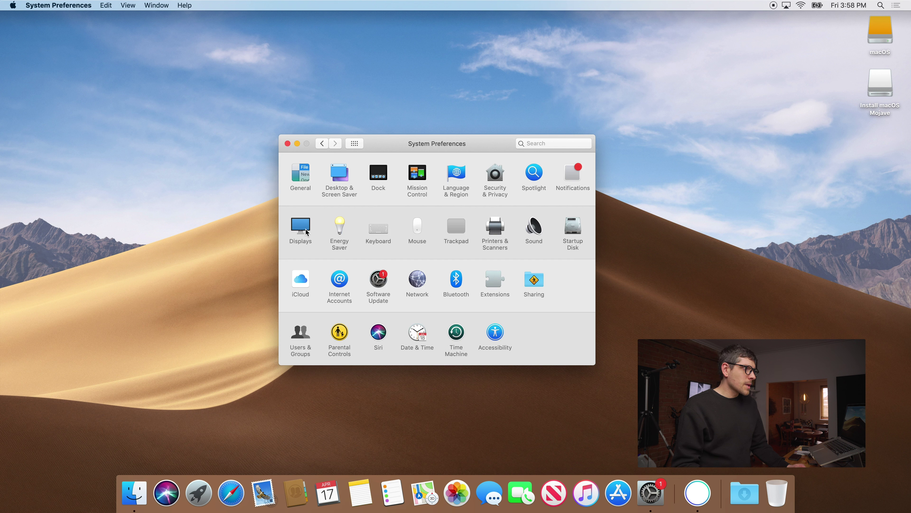
pyautogui.click(345, 227)
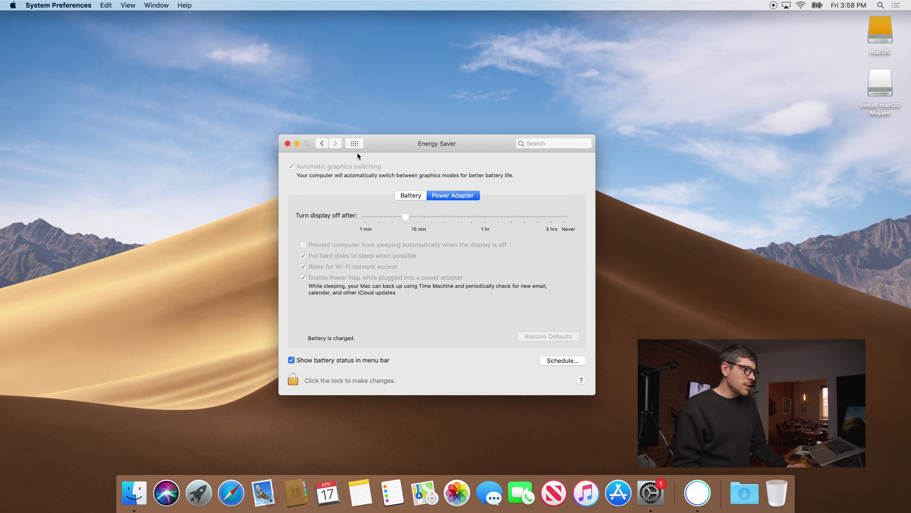
# Enable the mouse's secondary click on the right side in the Mouse preferences.
pyautogui.click(354, 143)
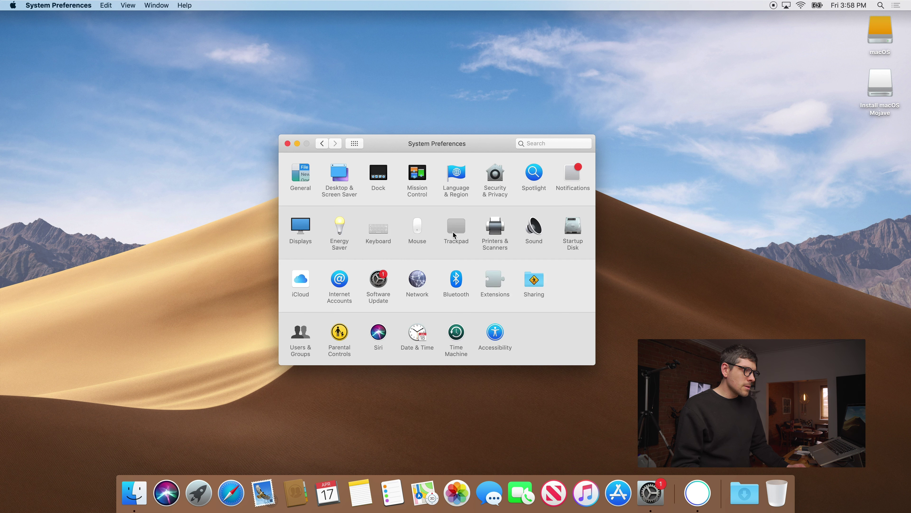
pyautogui.click(418, 227)
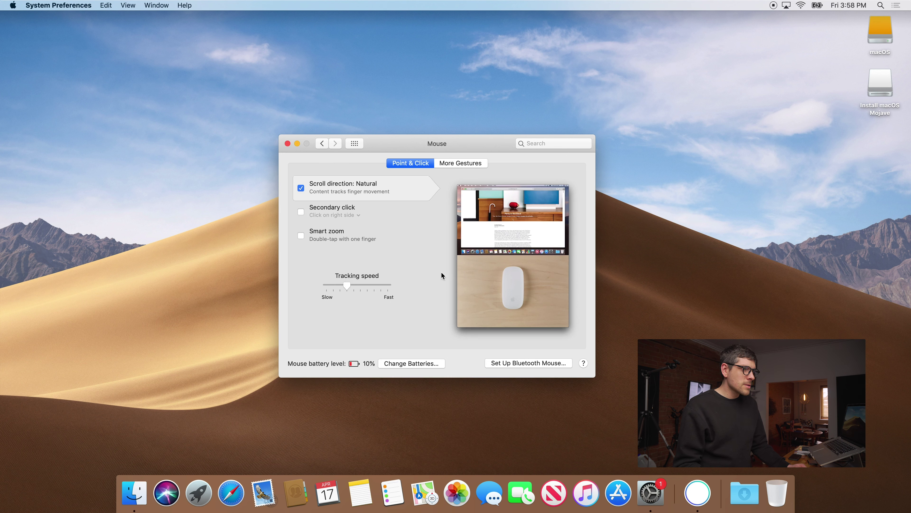
pyautogui.click(301, 211)
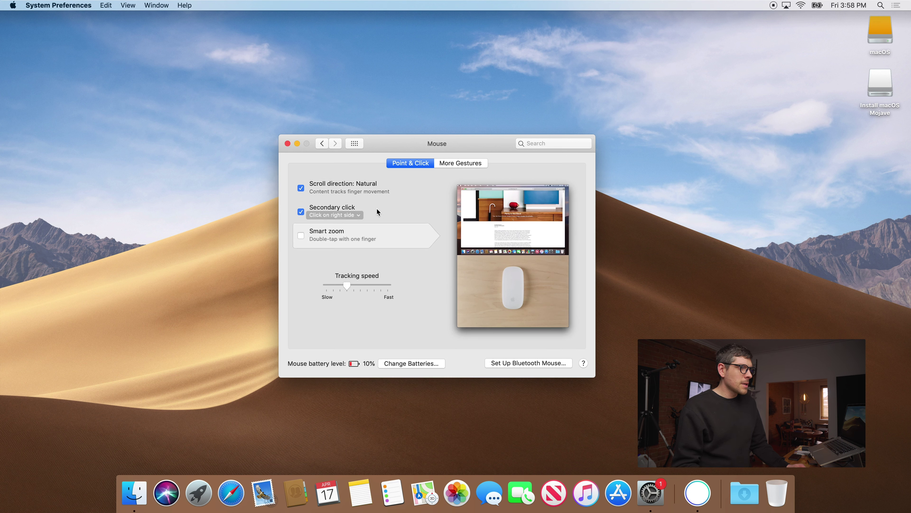
# Open the Sharing preferences to examine the list of sharing services.
pyautogui.click(356, 143)
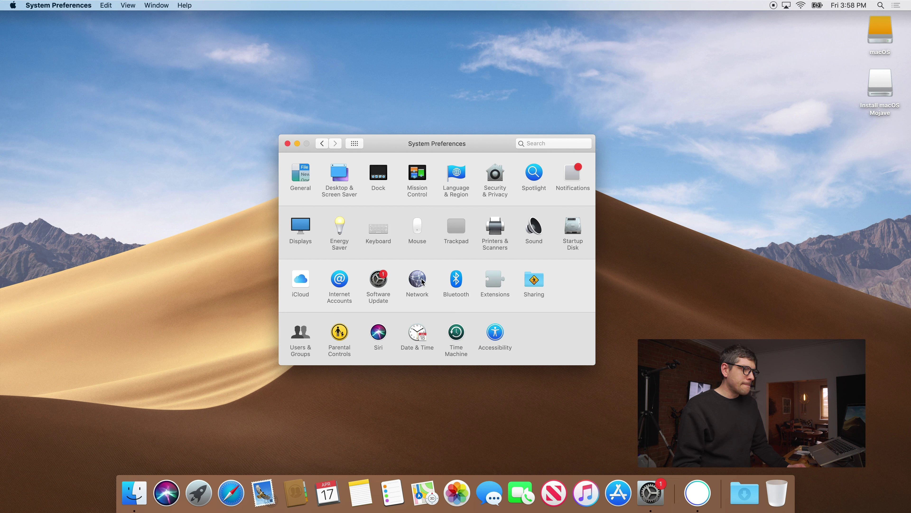
pyautogui.click(537, 282)
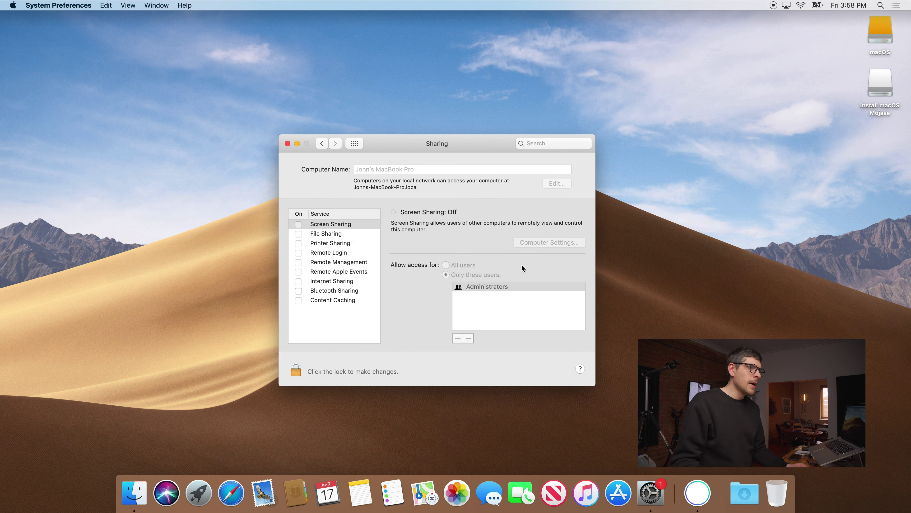